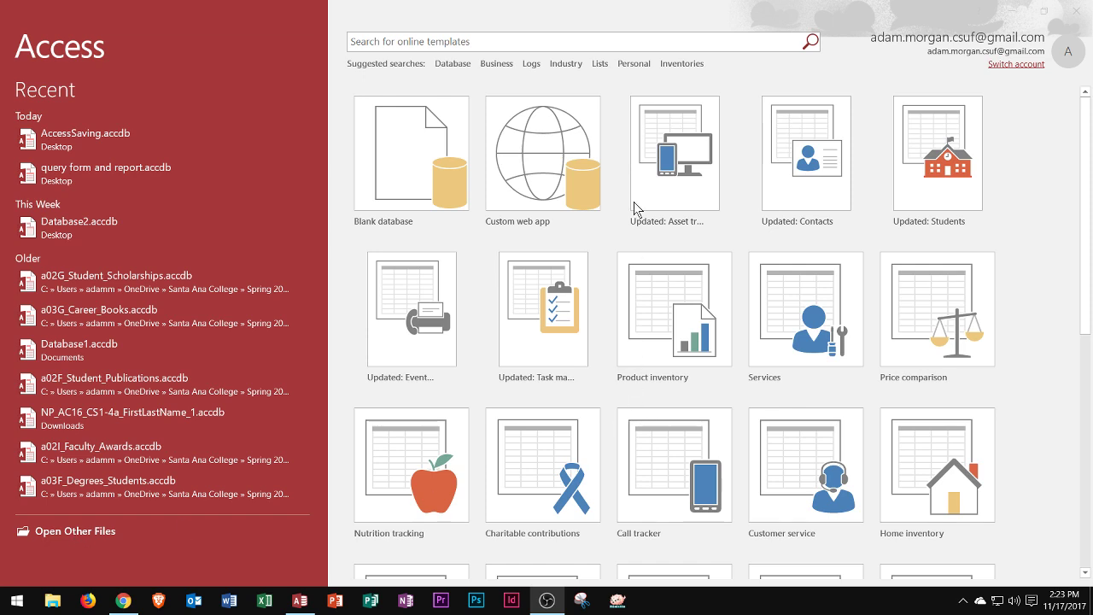
# Create a blank desktop database with the file name example.
pyautogui.click(515, 43)
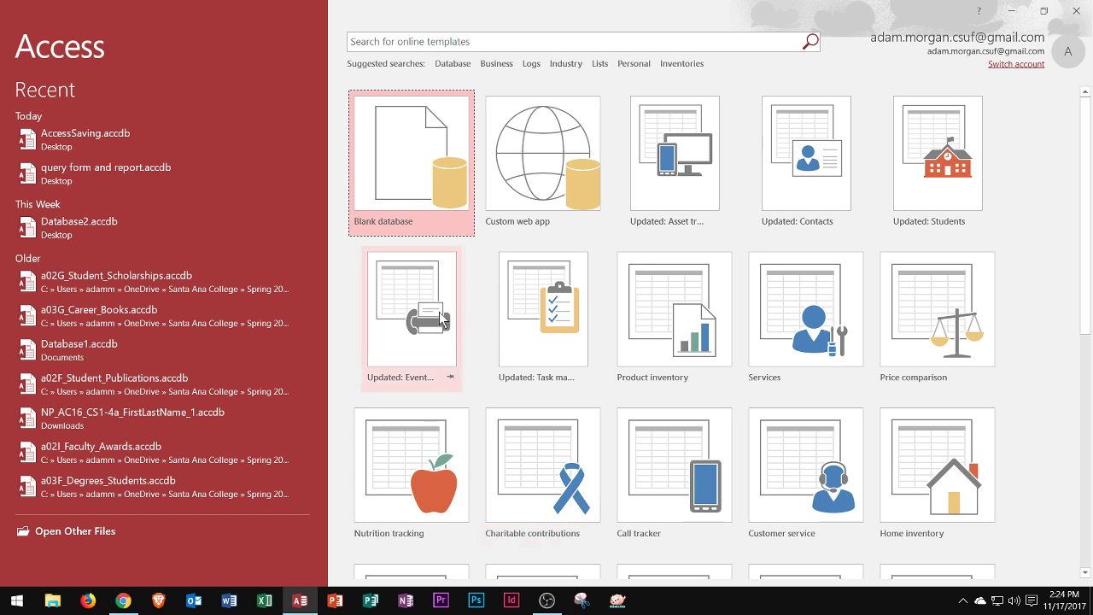
pyautogui.click(415, 162)
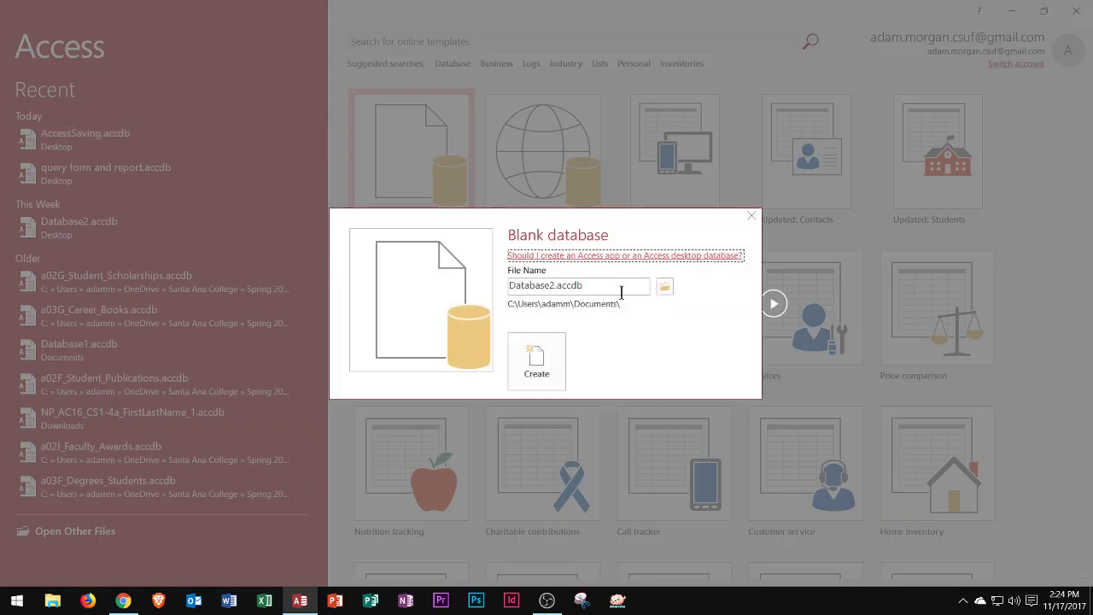
pyautogui.click(621, 286)
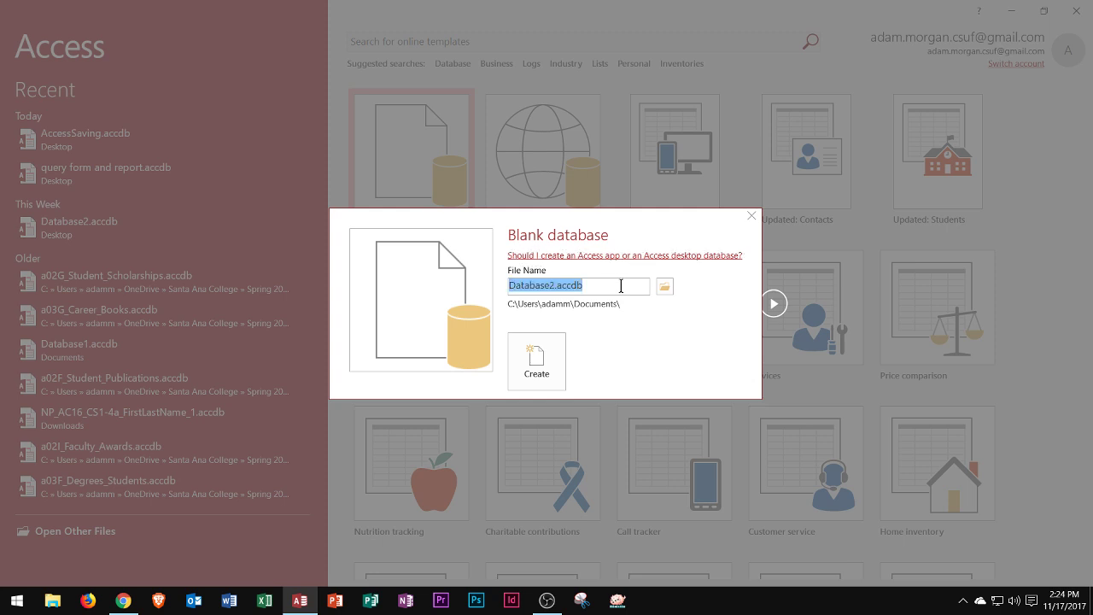
pyautogui.write('example')
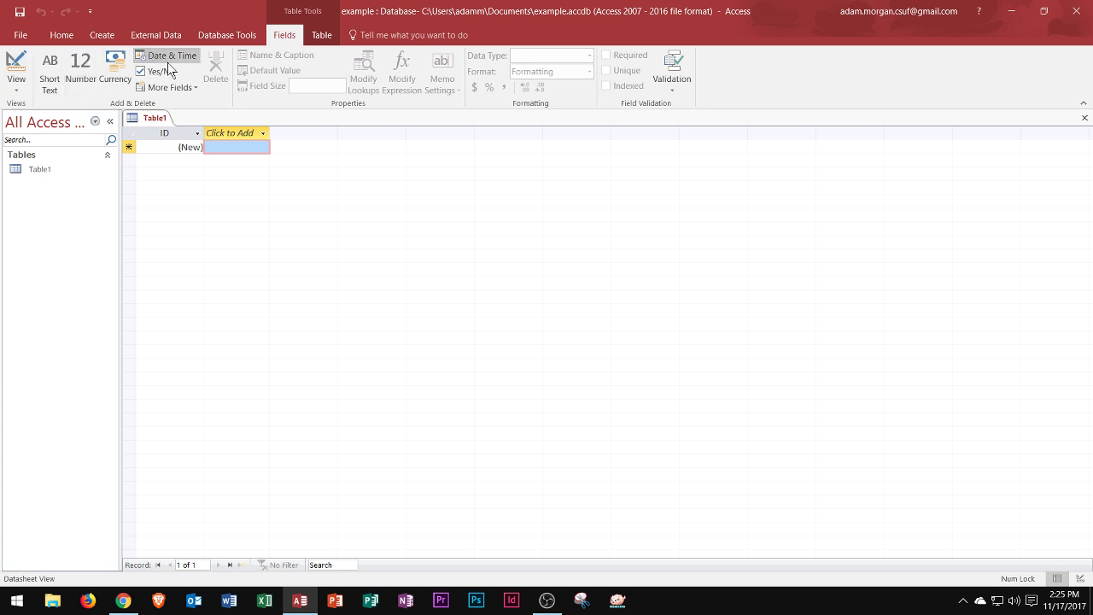
pyautogui.click(62, 35)
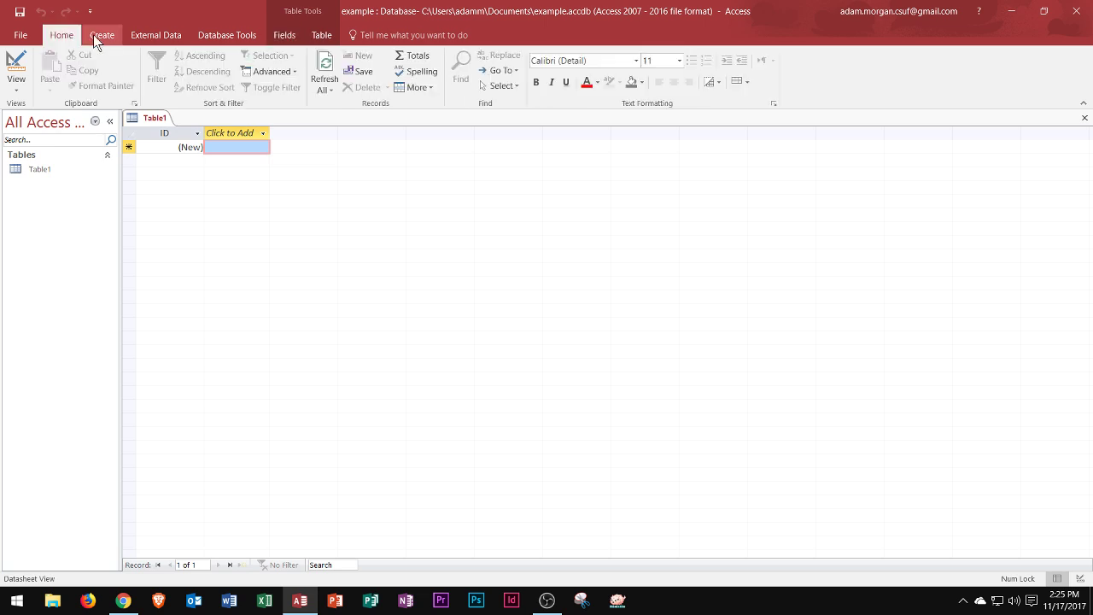
pyautogui.click(21, 38)
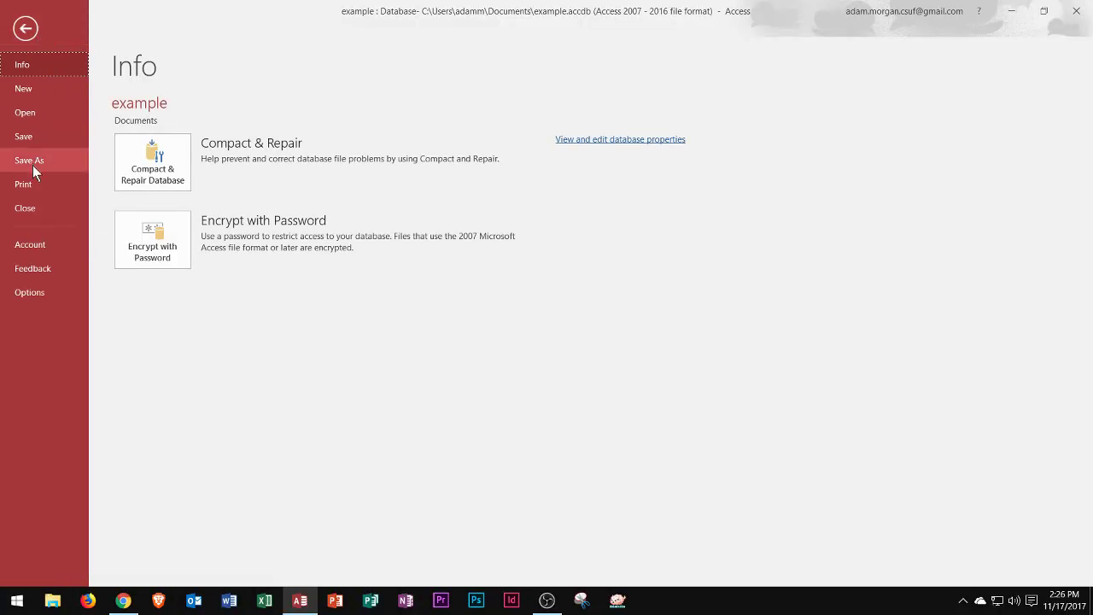
pyautogui.click(27, 30)
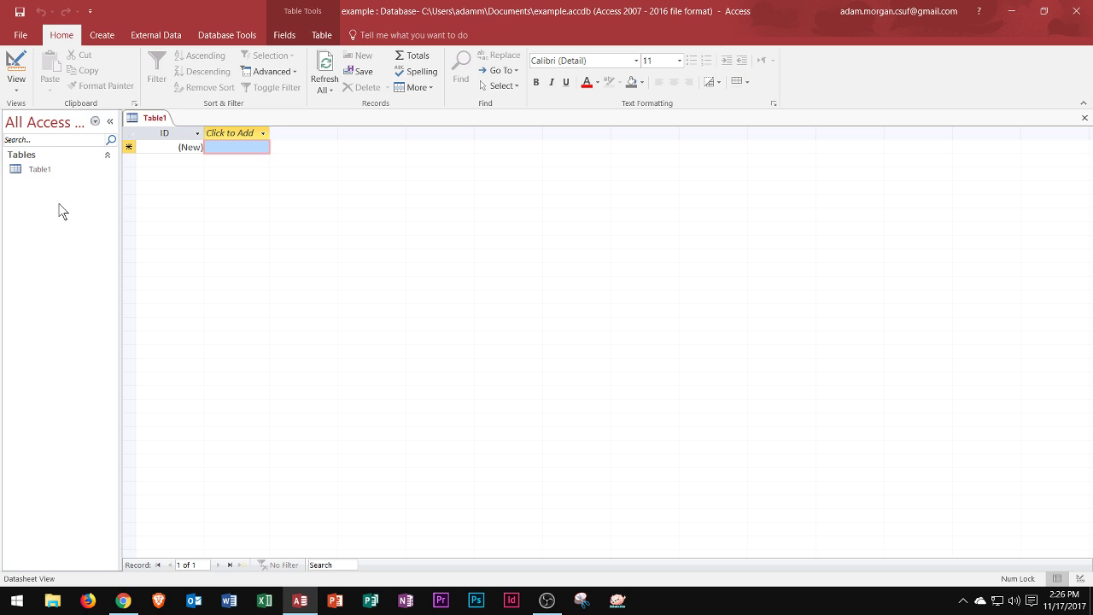
# Collapse and reopen the Navigation Pane, then resize it to be slightly wider.
pyautogui.click(109, 122)
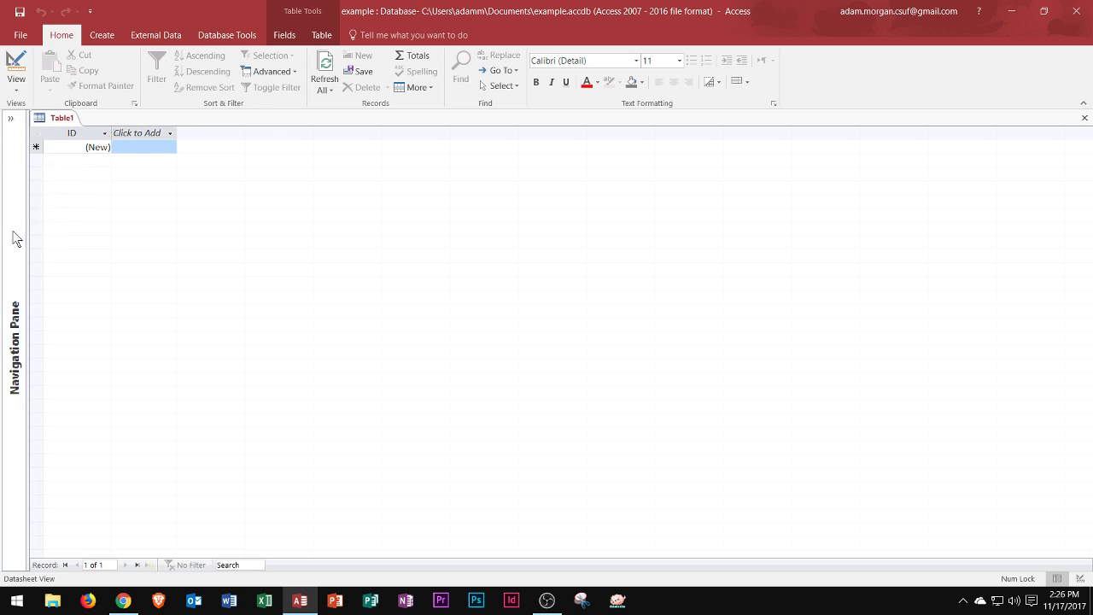
pyautogui.click(11, 120)
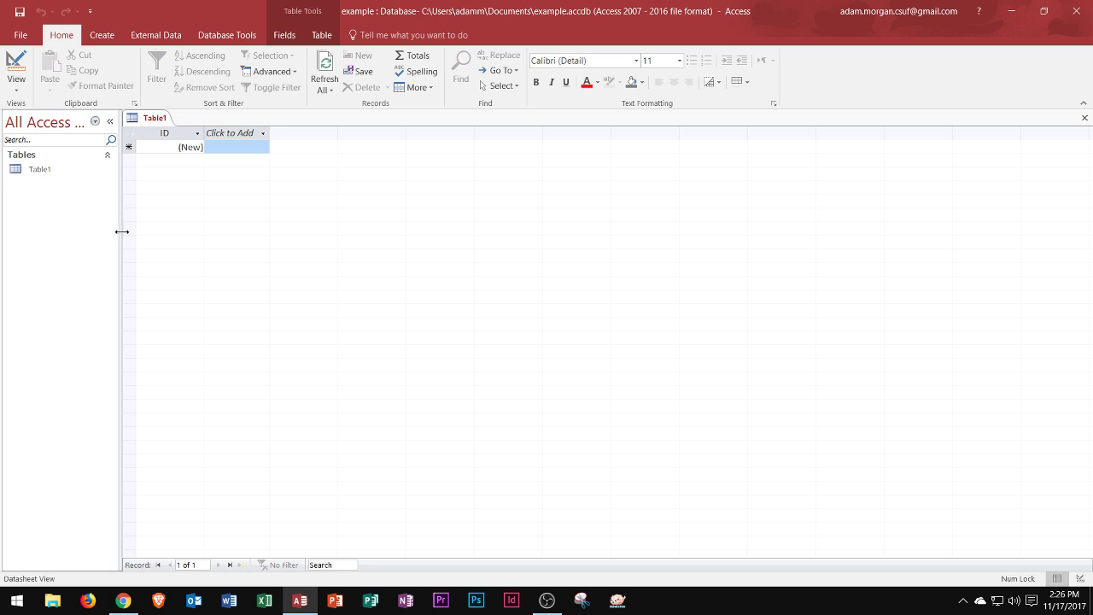
pyautogui.moveTo(124, 232); pyautogui.dragTo(193, 232)
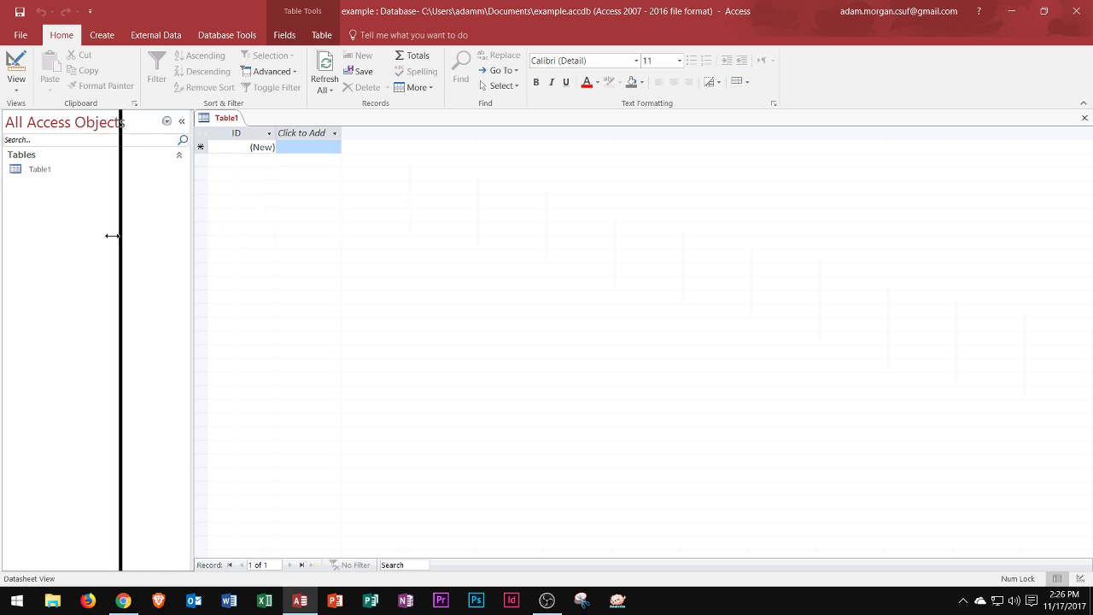
pyautogui.moveTo(110, 235); pyautogui.dragTo(144, 233)
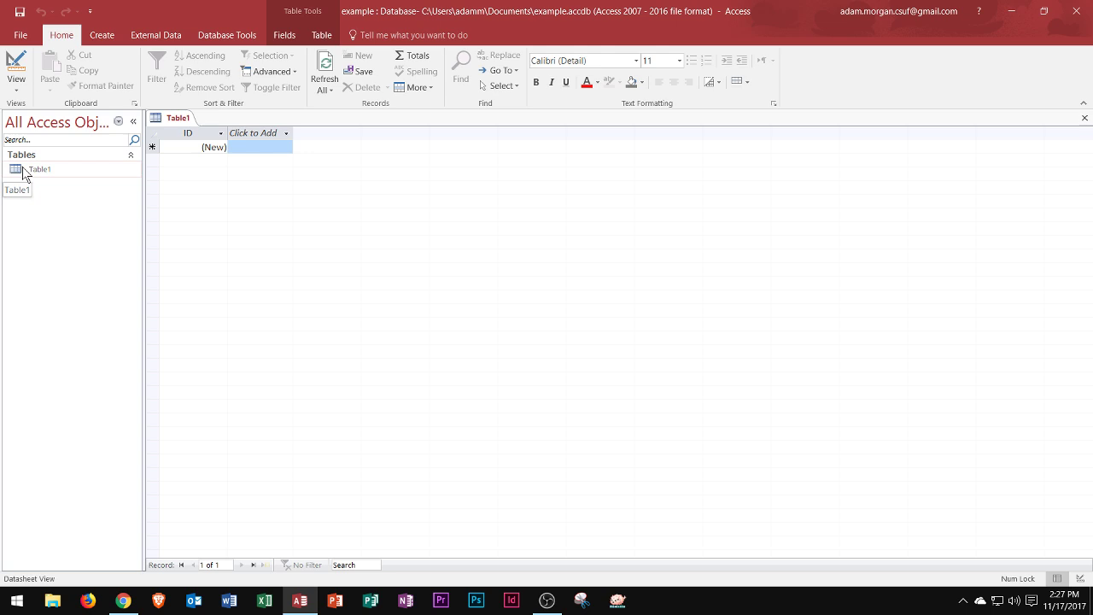
pyautogui.hotkey('ctrl', 's')
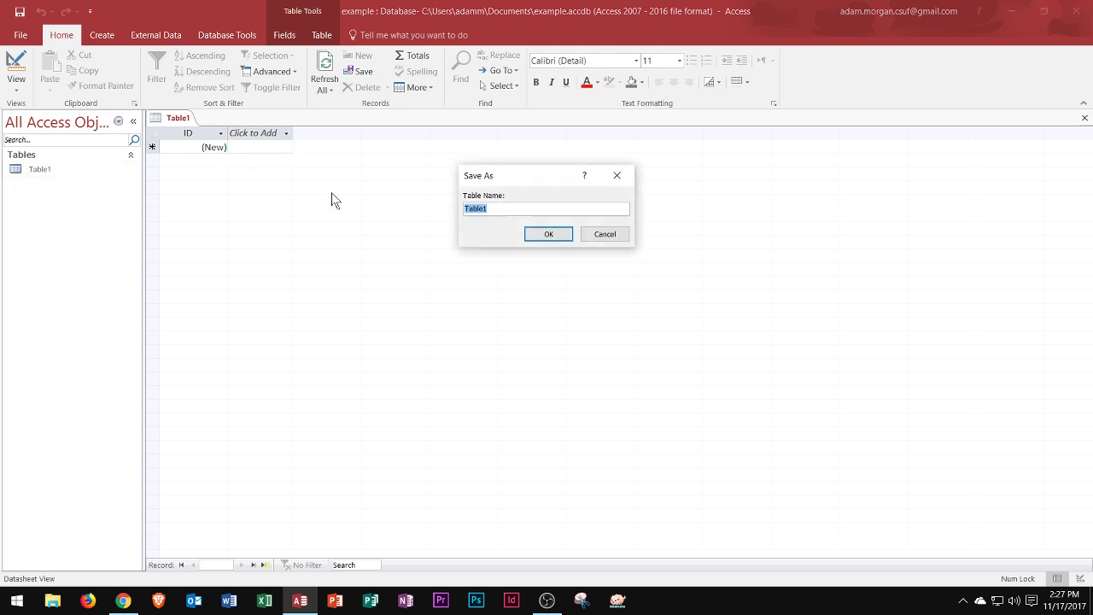
pyautogui.click(601, 235)
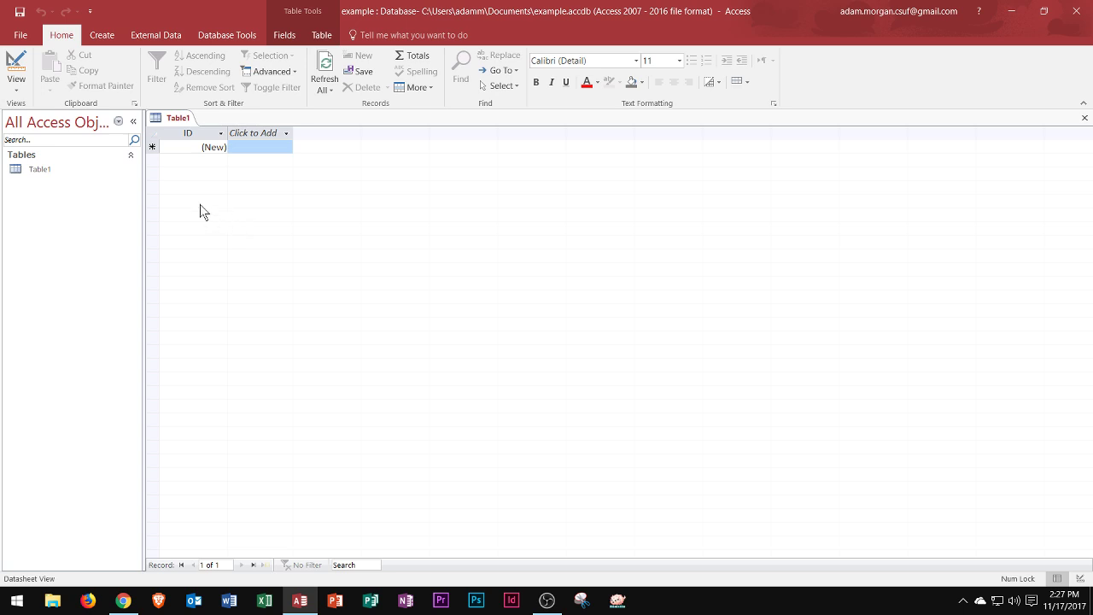
pyautogui.click(189, 134)
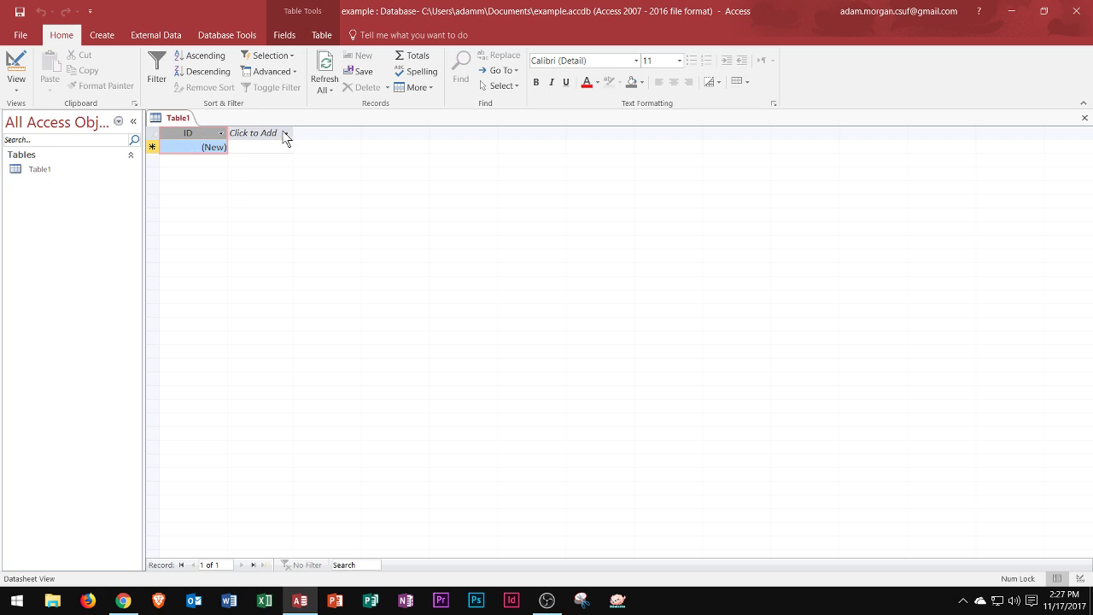
pyautogui.click(250, 137)
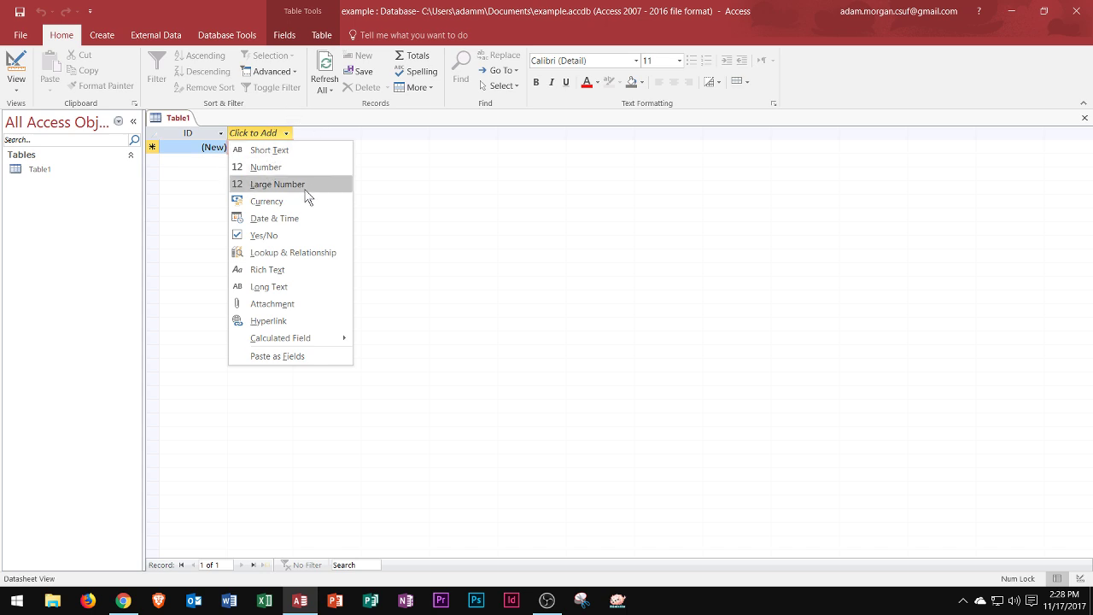
pyautogui.click(469, 185)
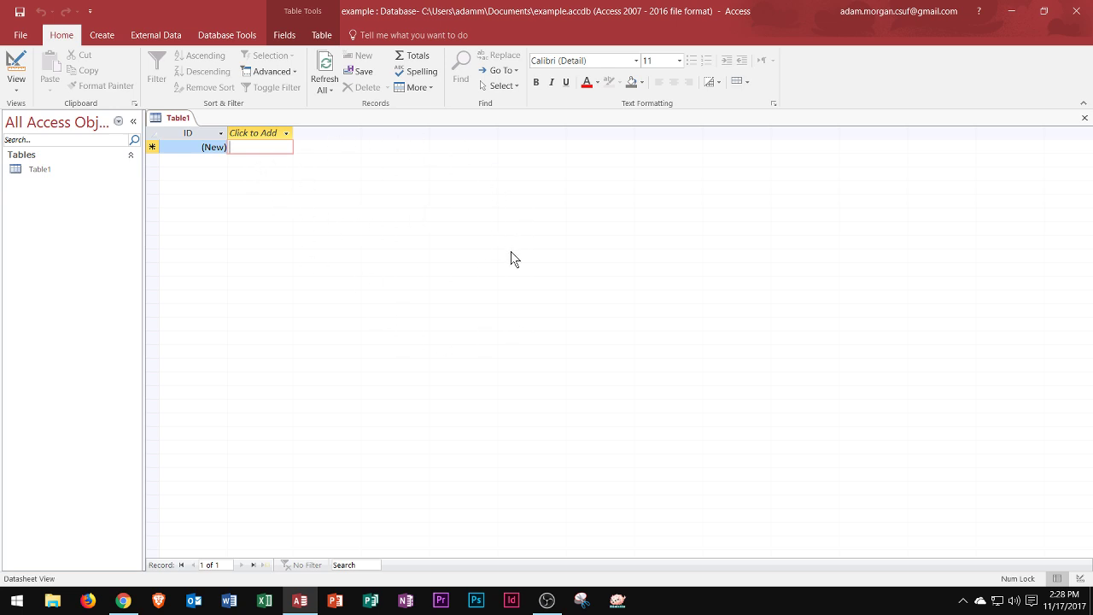
pyautogui.click(184, 147)
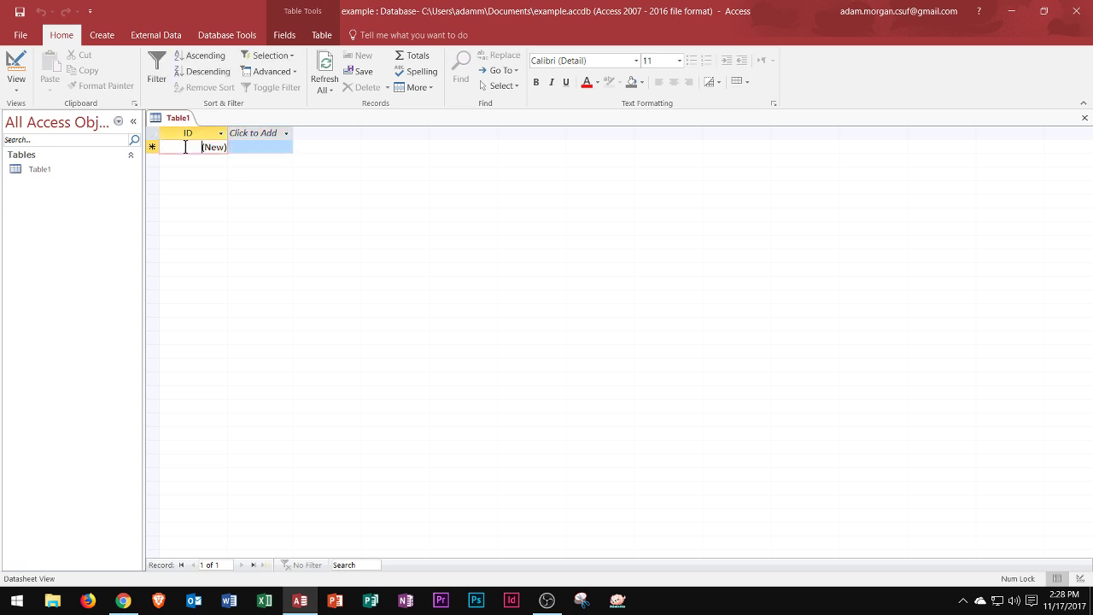
# Add a Number field named Quantity in Stock after the ID field in Table1.
pyautogui.click(270, 133)
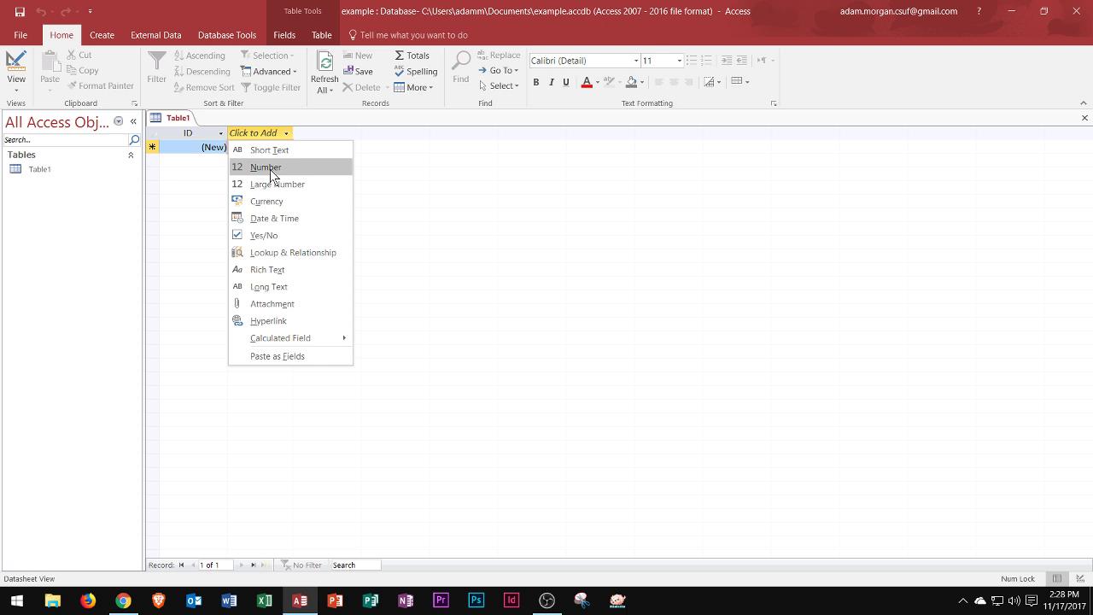
pyautogui.click(267, 167)
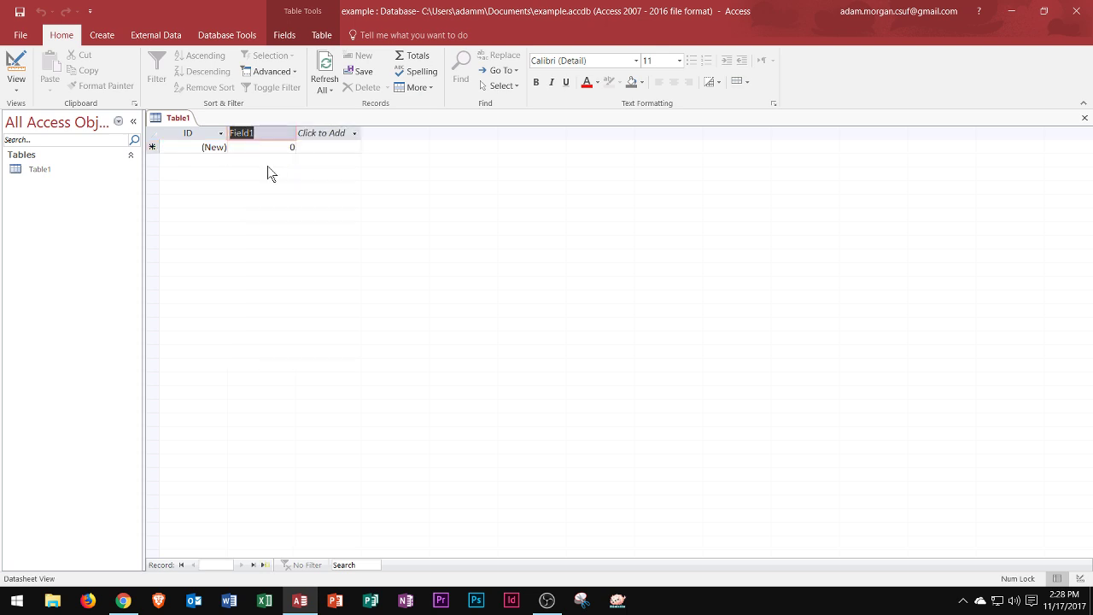
pyautogui.write('Quan')
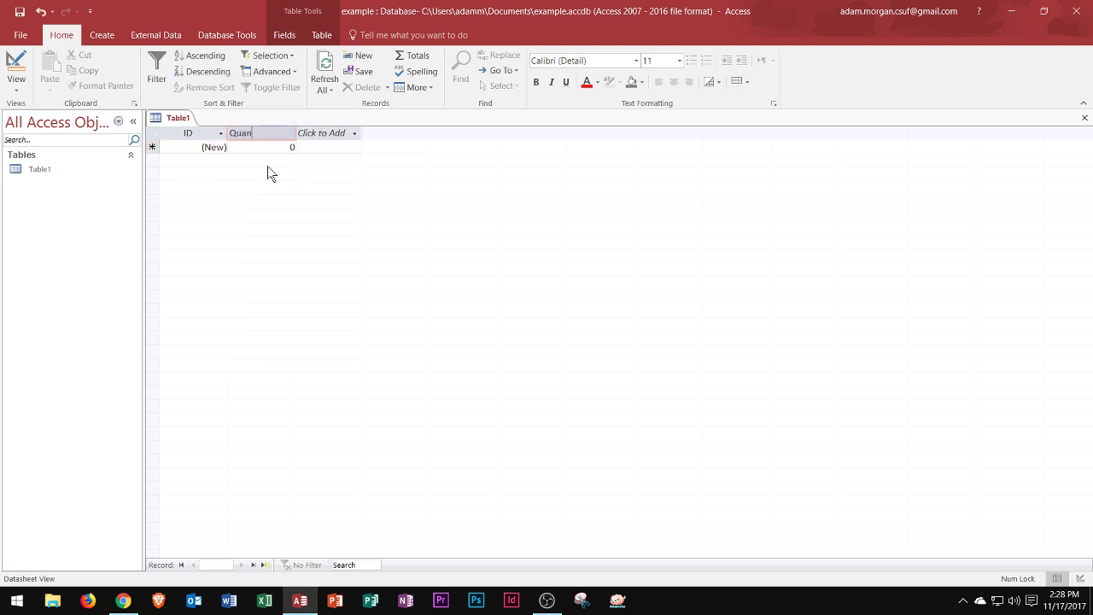
pyautogui.write('tity in Stock')
pyautogui.press('Return')
pyautogui.press('Escape')
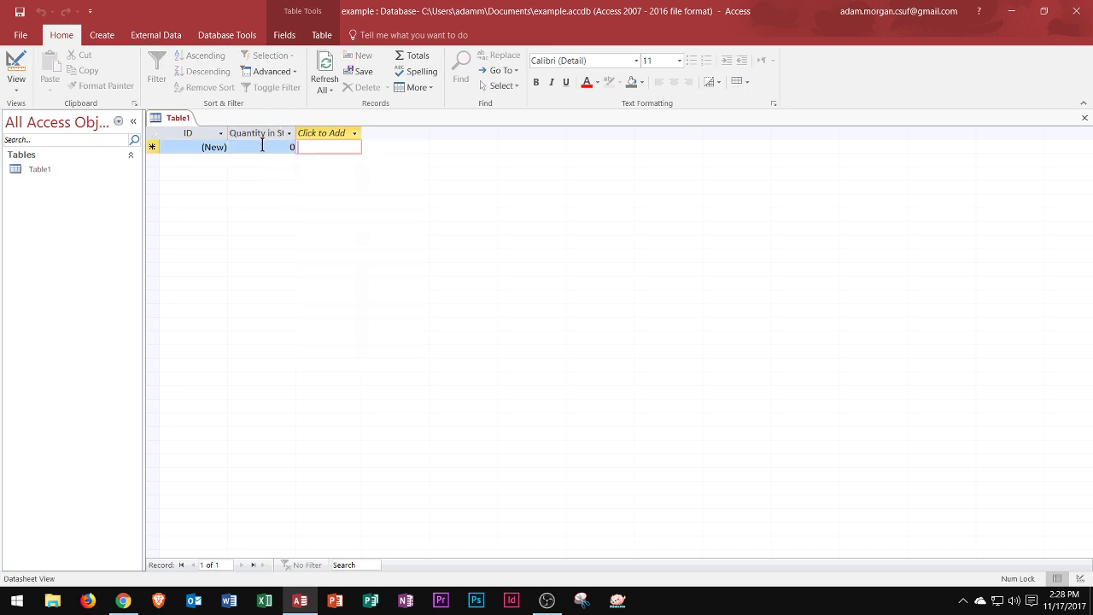
# Try to enter 1 in the ID field of the new record.
pyautogui.press('Left')
pyautogui.click(261, 147)
pyautogui.click(199, 147)
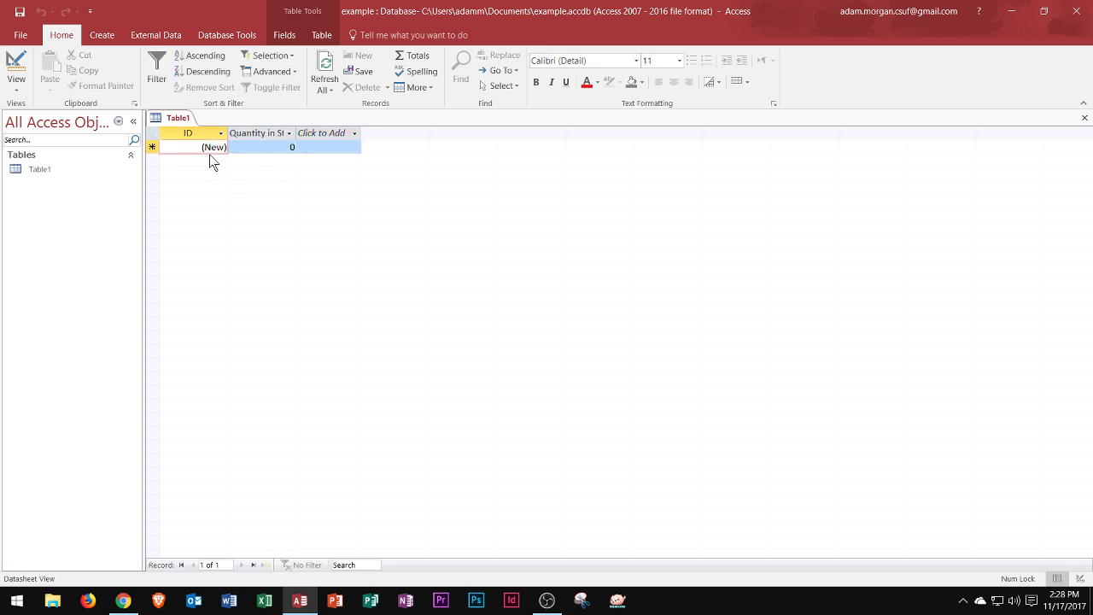
pyautogui.write('1')
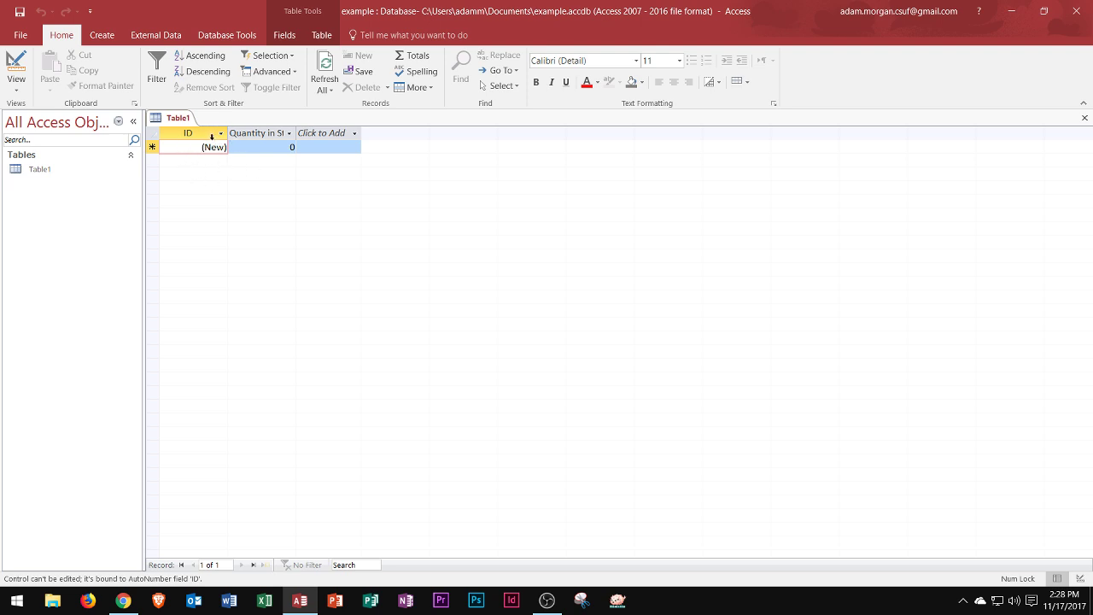
# Change the data type of the ID field to Short Text.
pyautogui.click(287, 35)
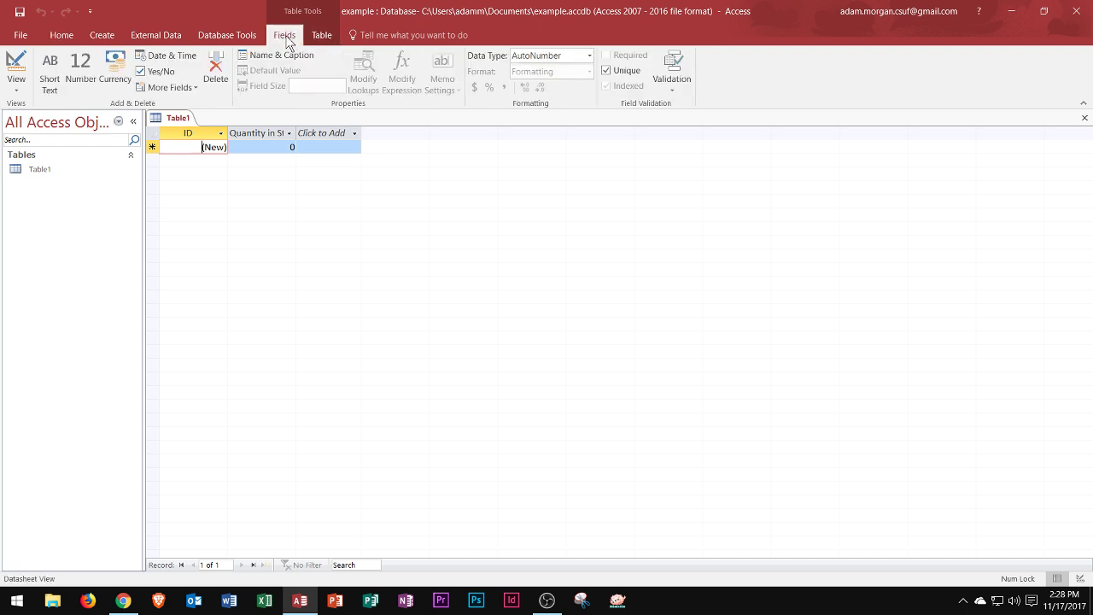
pyautogui.click(589, 56)
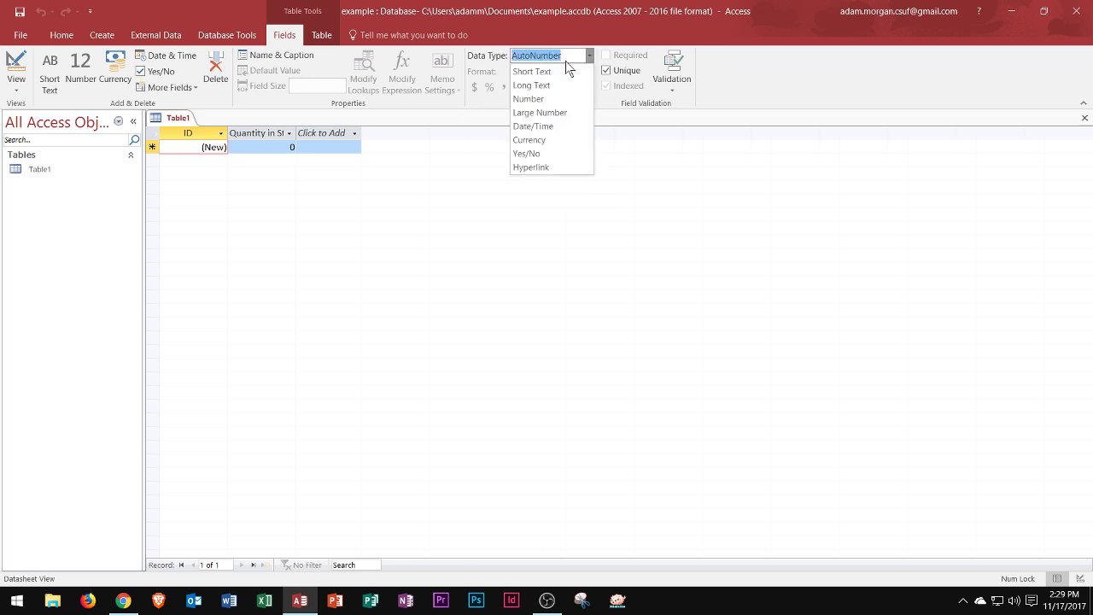
pyautogui.click(550, 71)
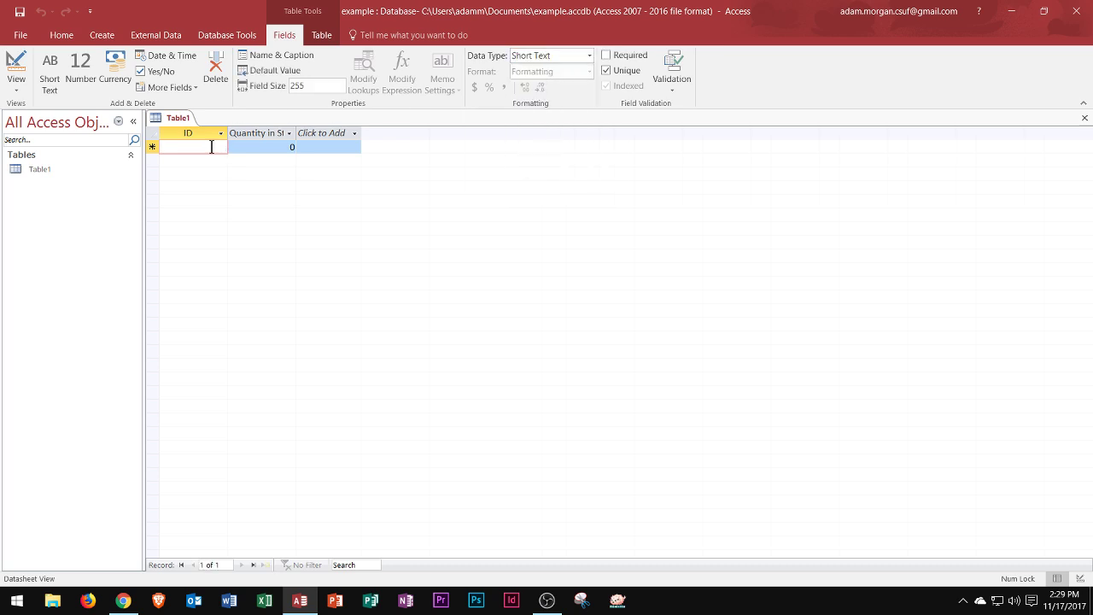
pyautogui.write('55')
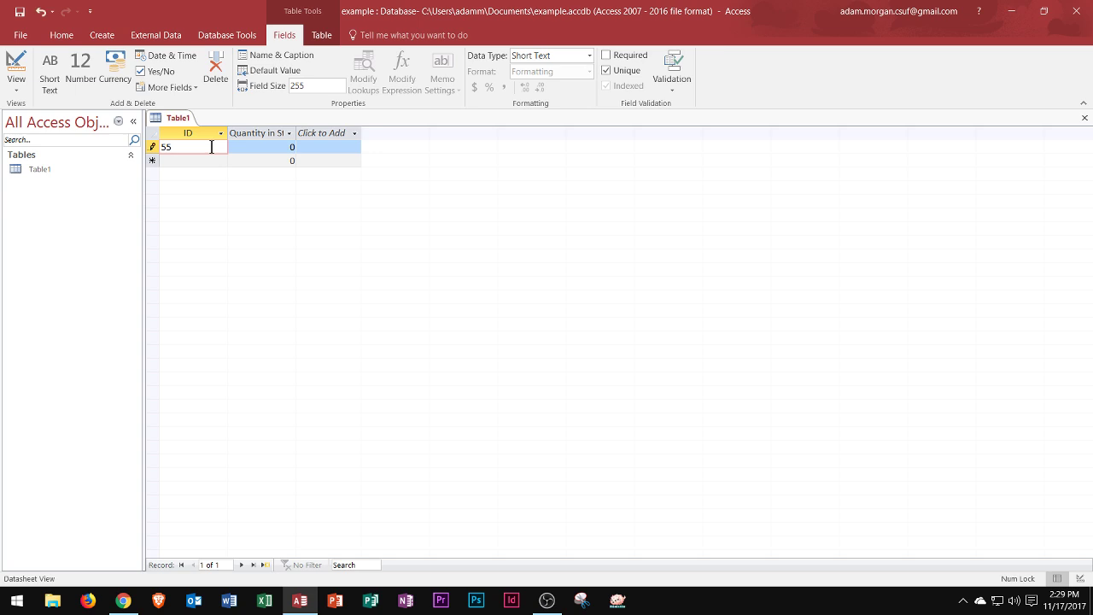
pyautogui.press('BackSpace')
pyautogui.press('BackSpace')
# Fill in the first record with the ID Choclate Bar and a stock quantity of 55.
pyautogui.write('Chco')
pyautogui.press('BackSpace')
pyautogui.press('BackSpace')
pyautogui.write('oclate Ba')
pyautogui.press('Tab')
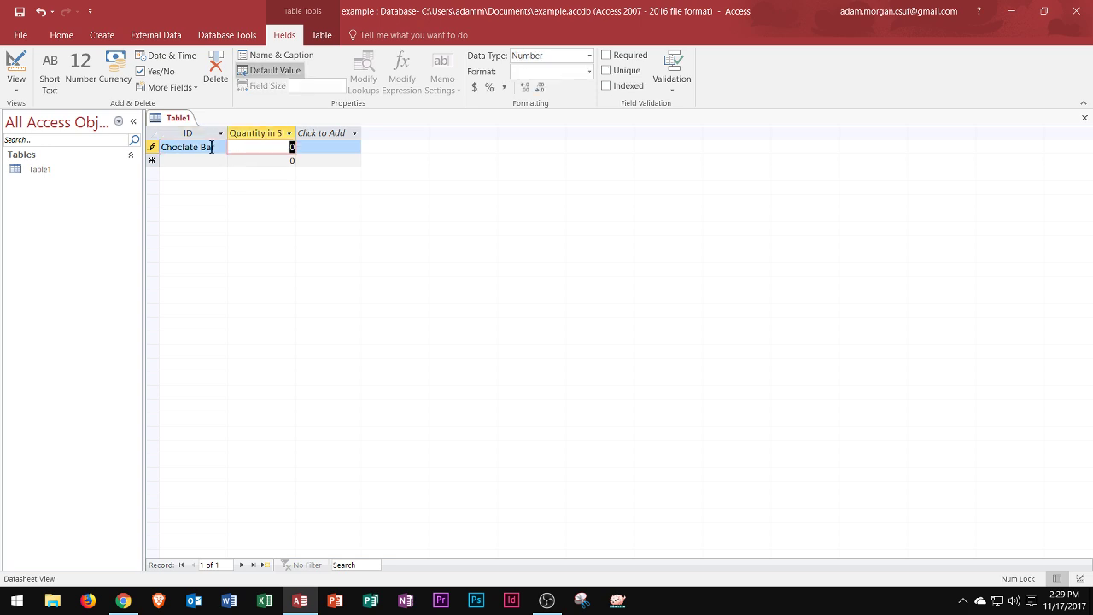
pyautogui.write('55')
pyautogui.press('Tab')
# Fill in the second record with the ID Lollipop and a stock quantity of 20.
pyautogui.write('Lollipop')
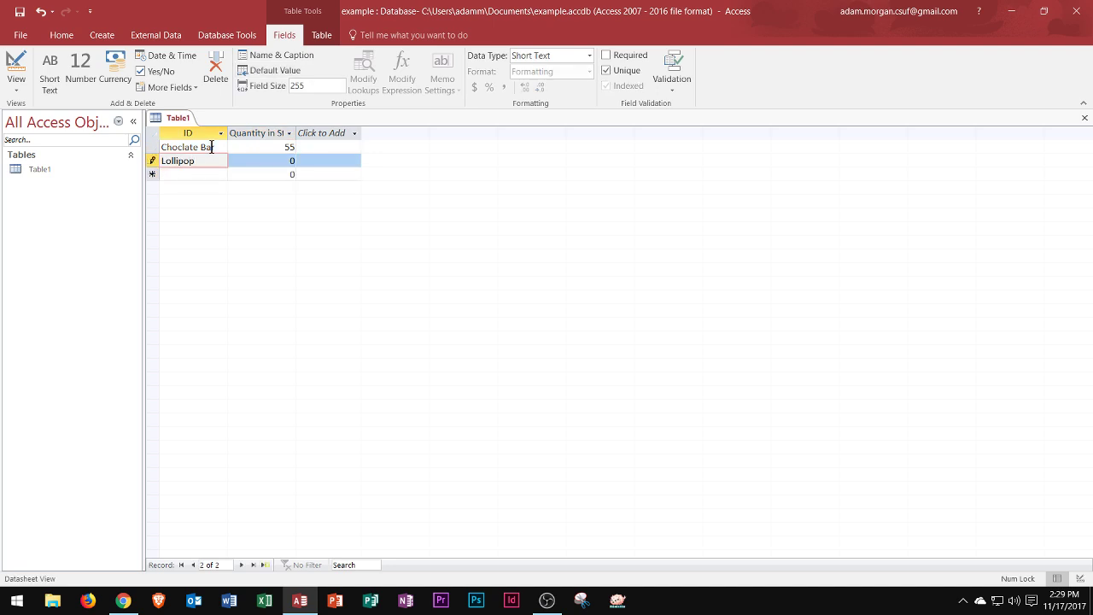
pyautogui.press('Tab')
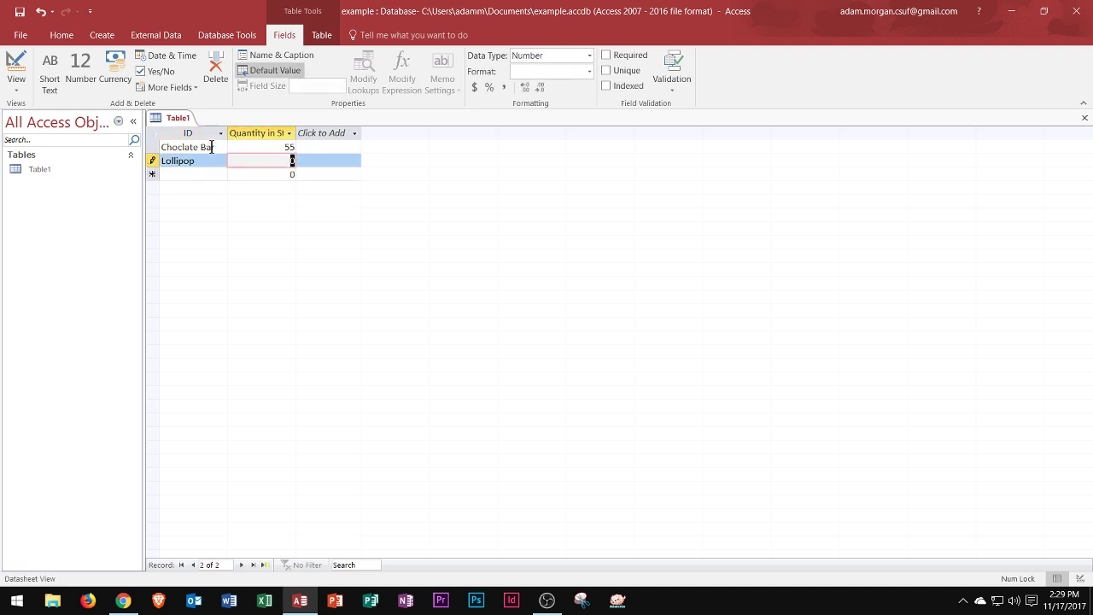
pyautogui.write('20')
pyautogui.press('Tab')
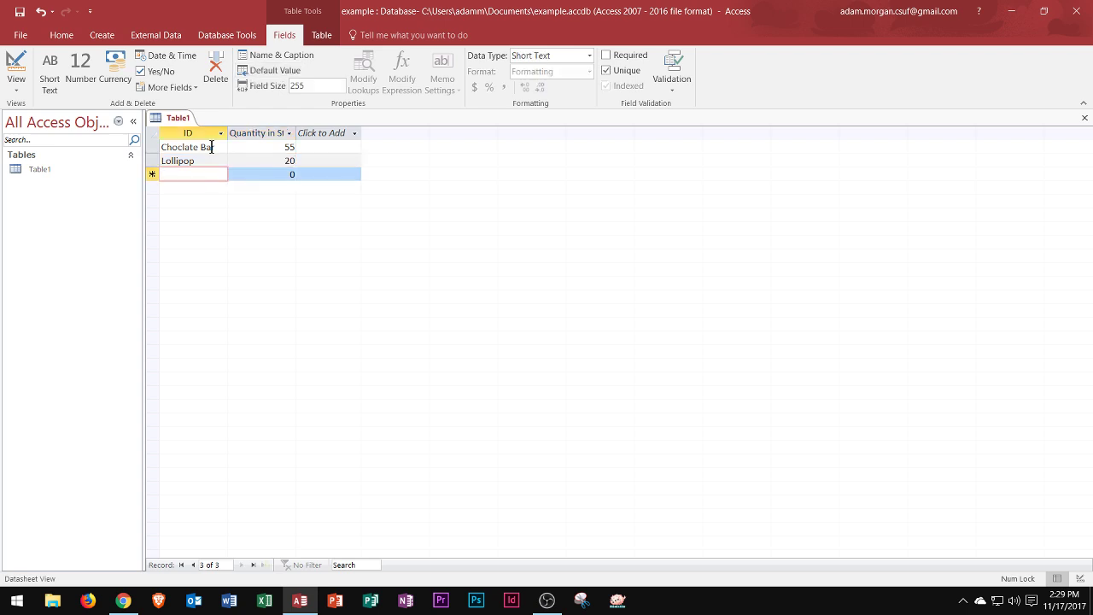
# Select the entire Choclate Bar and Lollipop records alternately.
pyautogui.click(152, 147)
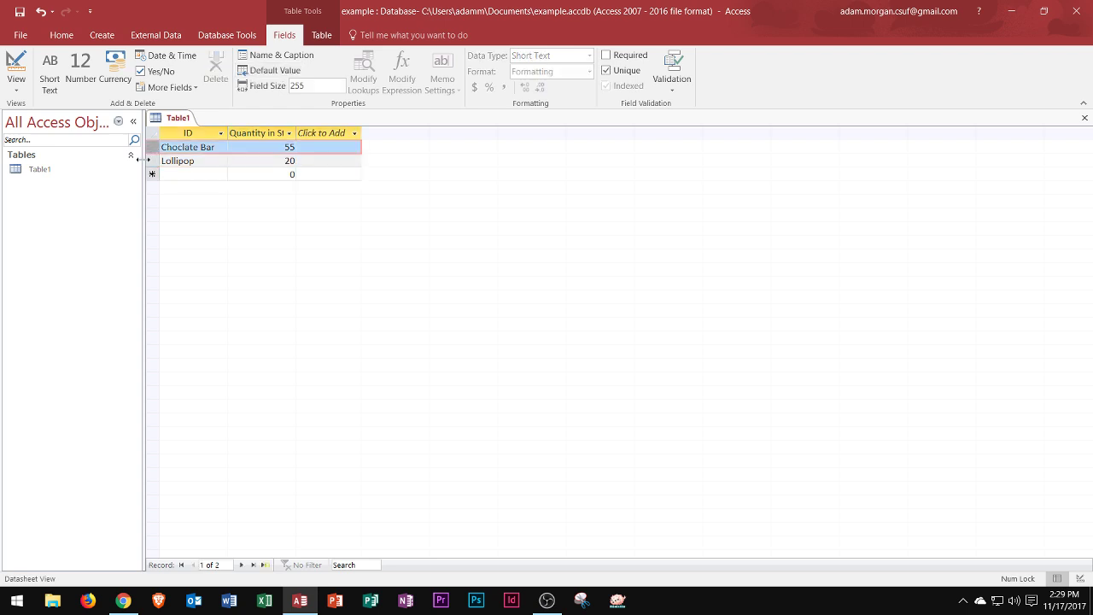
pyautogui.click(151, 160)
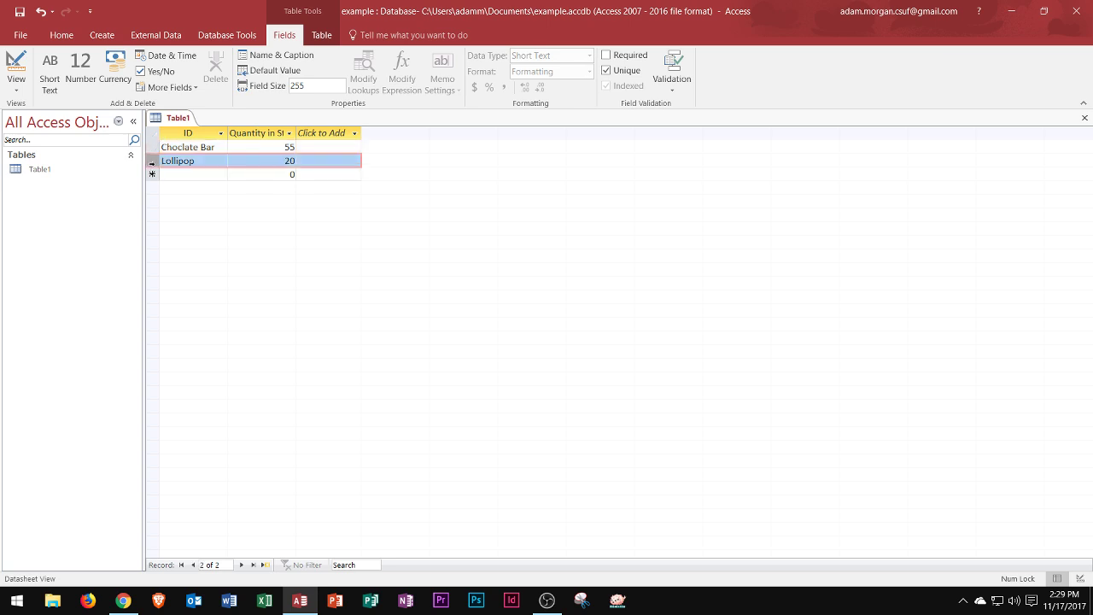
pyautogui.click(152, 147)
pyautogui.click(152, 160)
pyautogui.click(150, 147)
pyautogui.click(154, 161)
# Step through the previous, next and first records, go to the new blank record, and start editing the current record number.
pyautogui.click(194, 564)
pyautogui.click(242, 564)
pyautogui.click(182, 564)
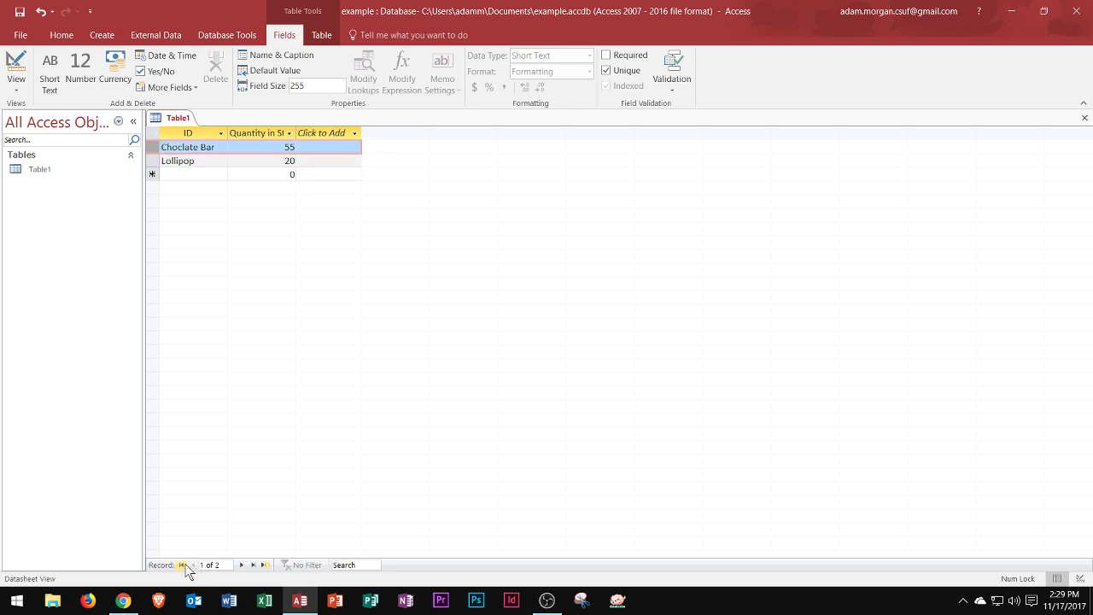
pyautogui.click(243, 565)
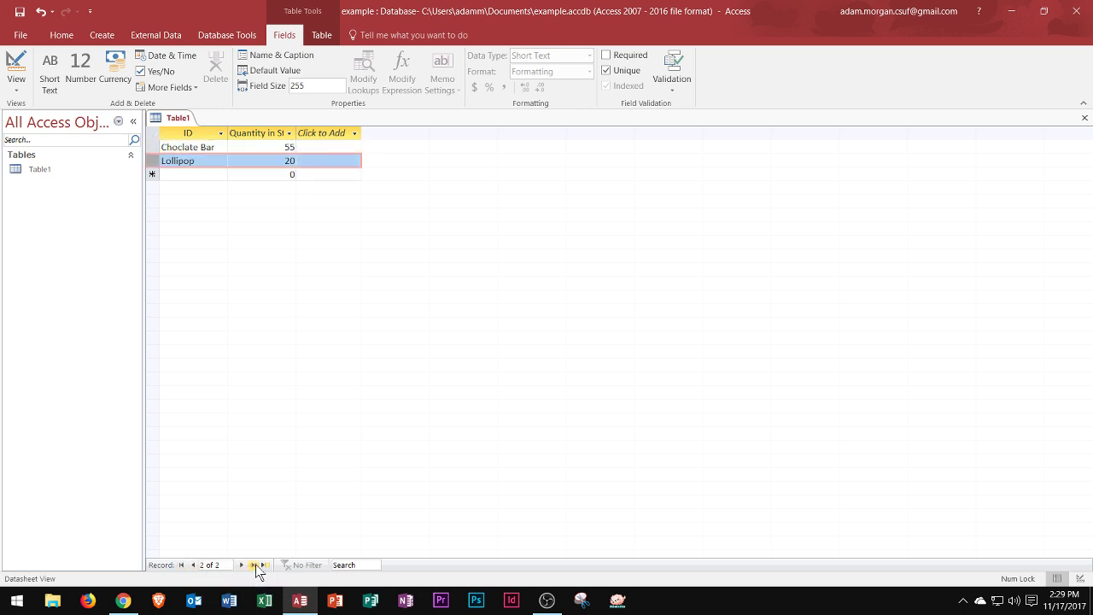
pyautogui.click(263, 565)
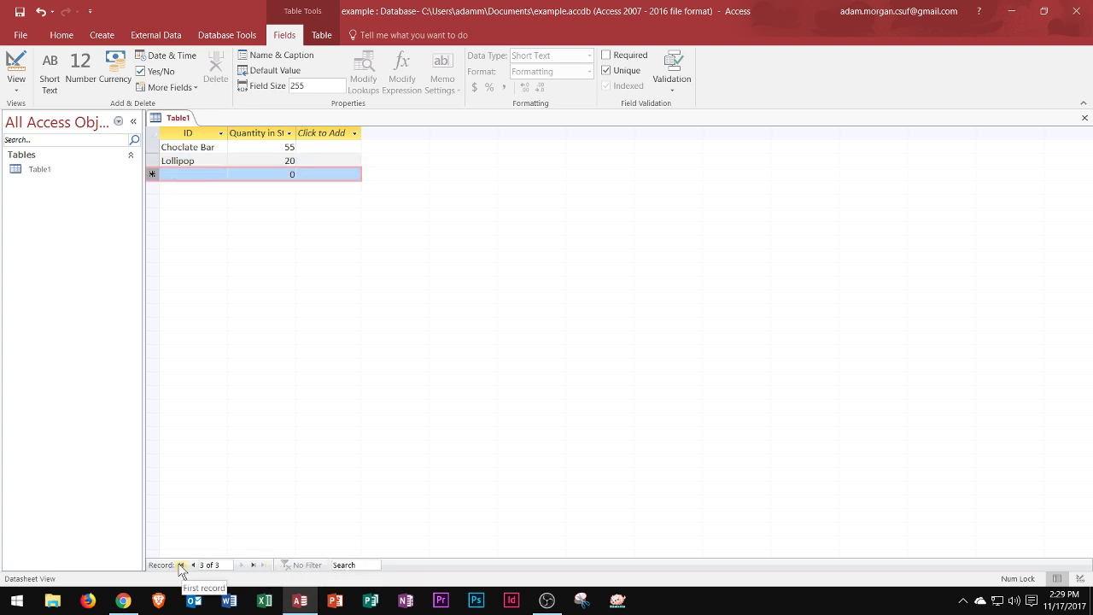
pyautogui.click(210, 564)
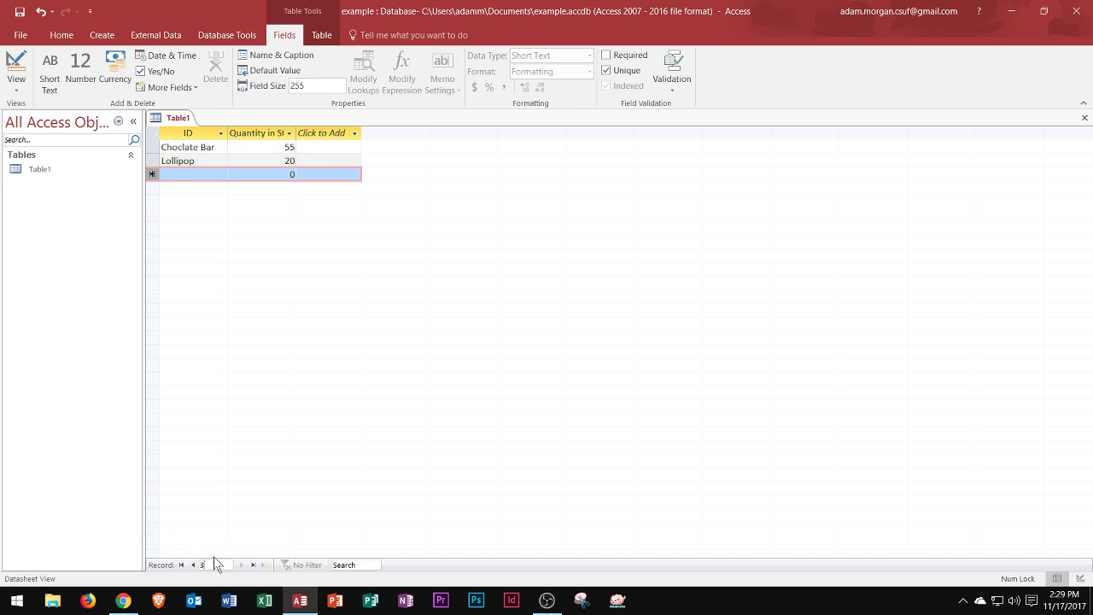